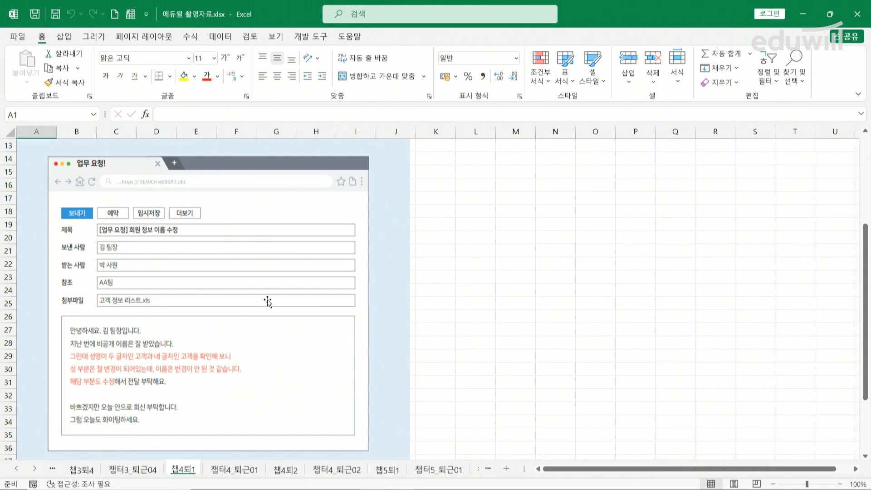
Step: Read the work request about correcting member first names, and open the 챕터4_퇴근01 sheet
scroll(270, 302, up, 3)
scroll(268, 301, down, 1)
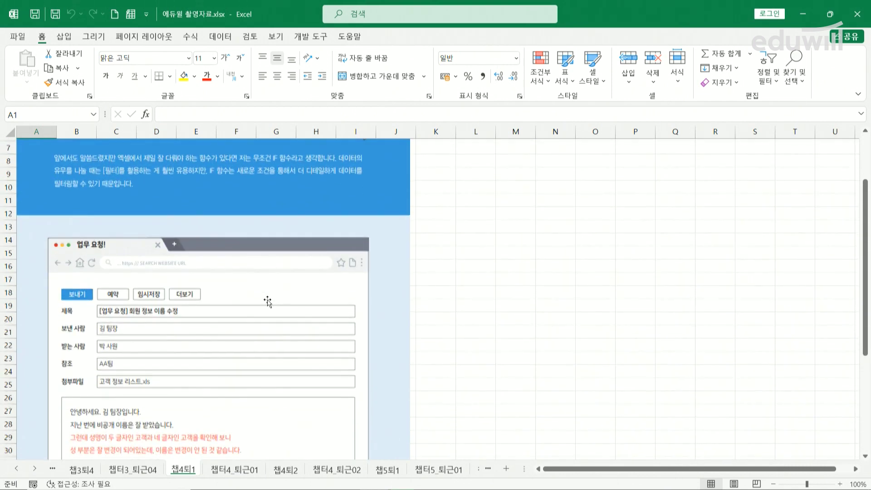
scroll(269, 302, down, 1)
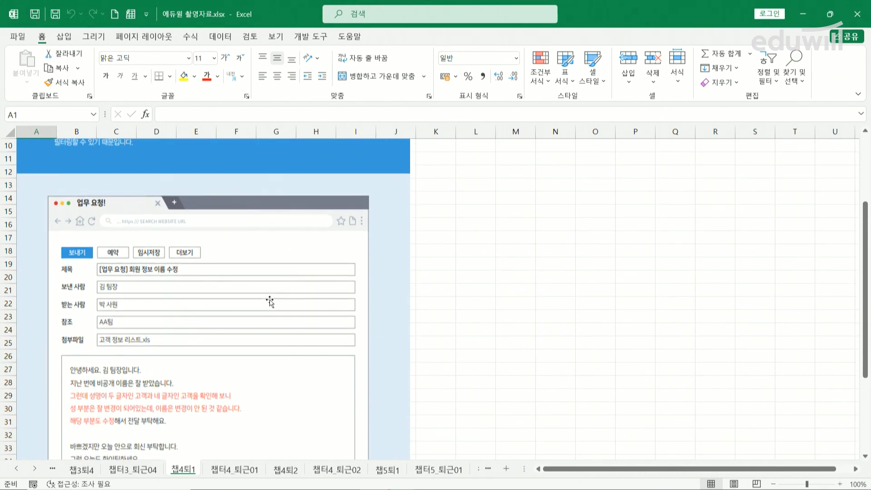
scroll(270, 302, down, 1)
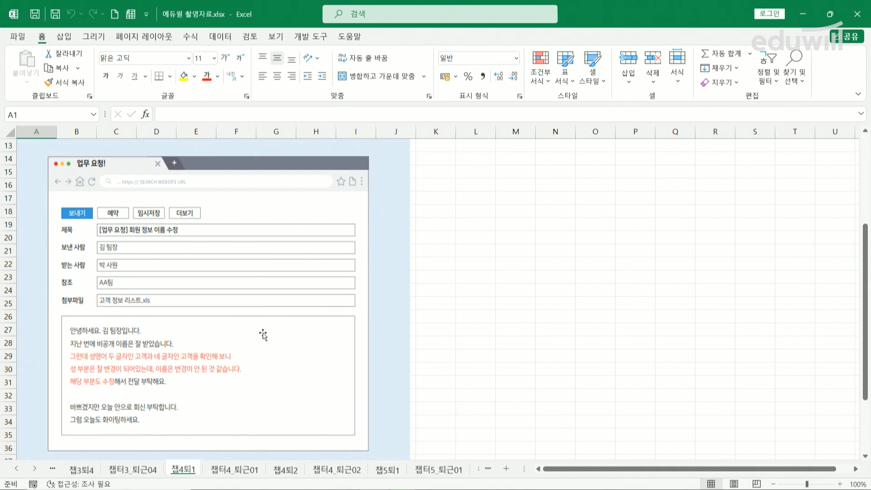
click(238, 469)
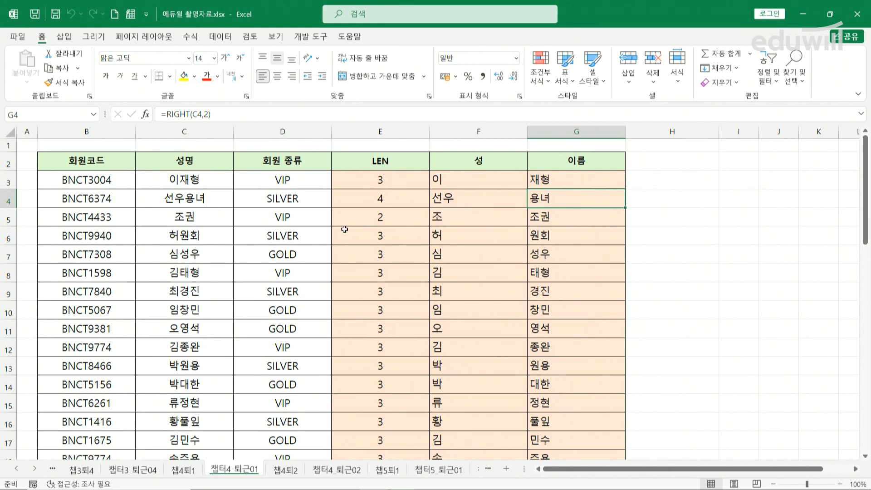
Step: Examine the surname formulas in the 성 column from F3 to F12 against the full names in column C
click(452, 182)
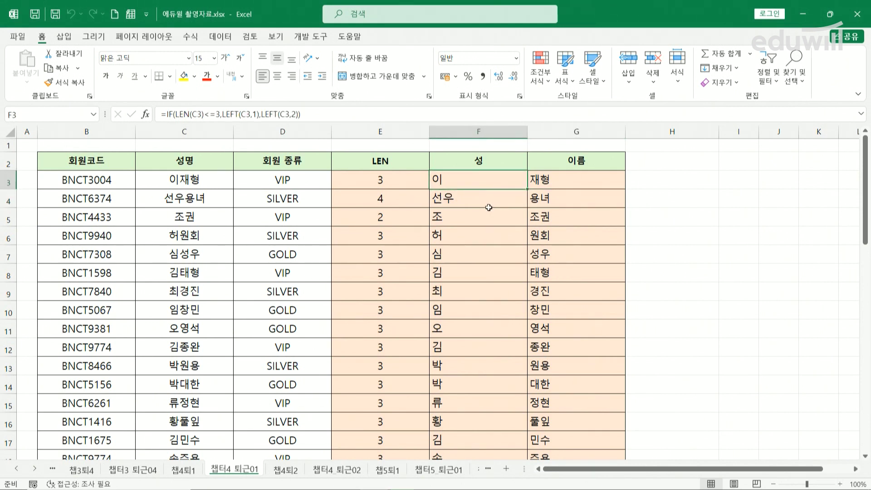
click(224, 180)
click(223, 195)
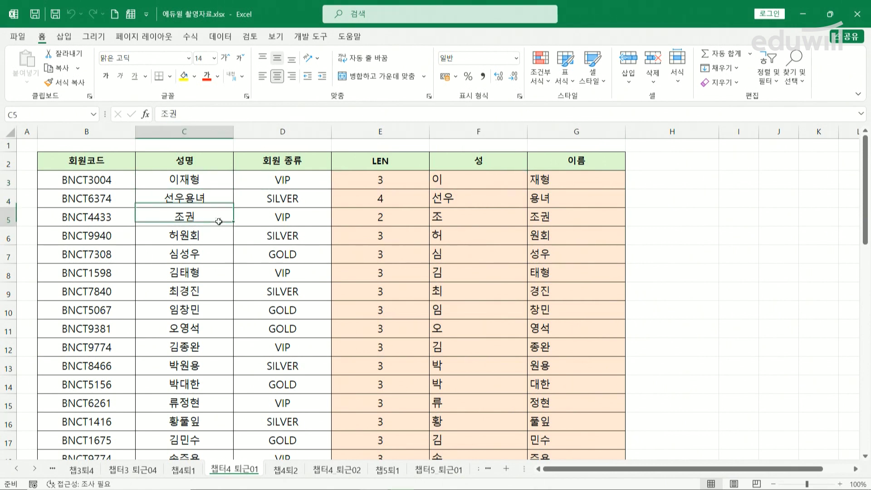
click(442, 181)
click(449, 198)
click(454, 221)
click(458, 239)
click(462, 275)
click(463, 294)
click(462, 311)
click(463, 342)
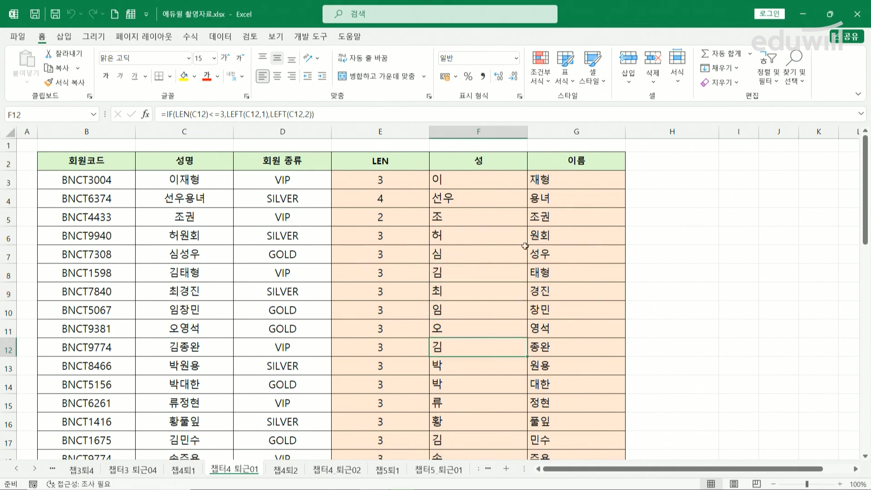
Step: Check the first-name formulas in the 이름 column against the full names in C4 and C5
drag(566, 186, 574, 334)
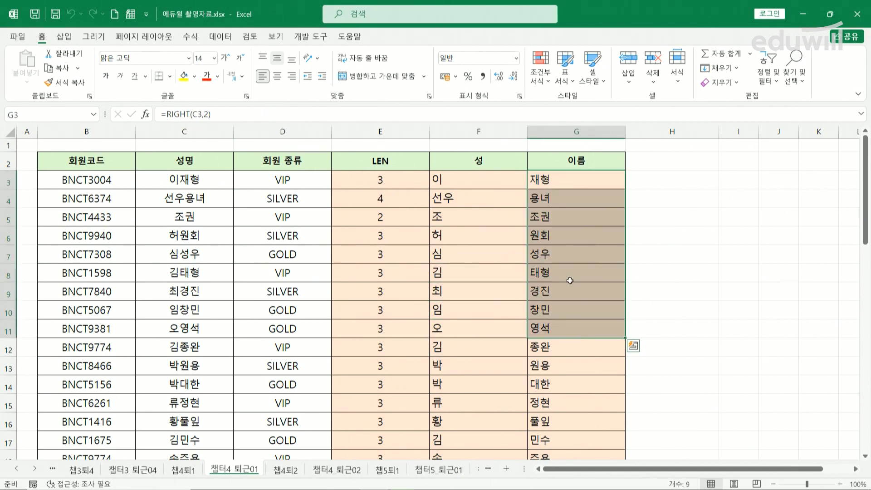
click(560, 181)
click(563, 198)
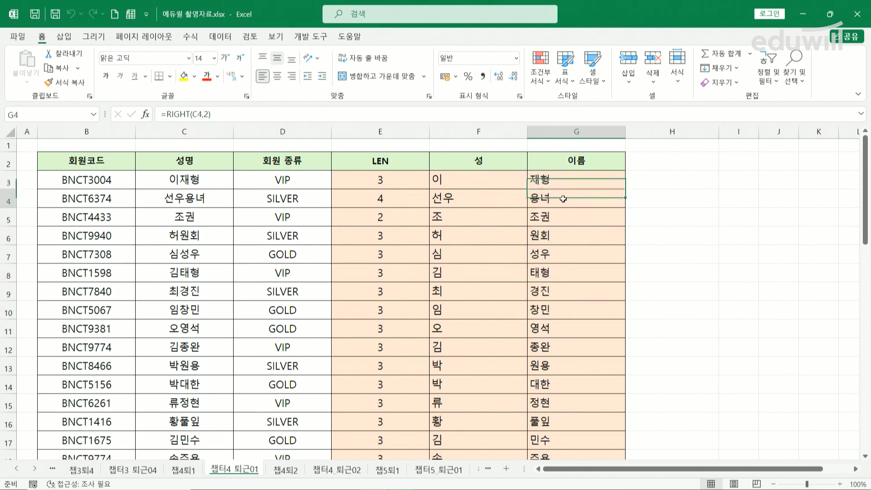
click(205, 198)
click(573, 201)
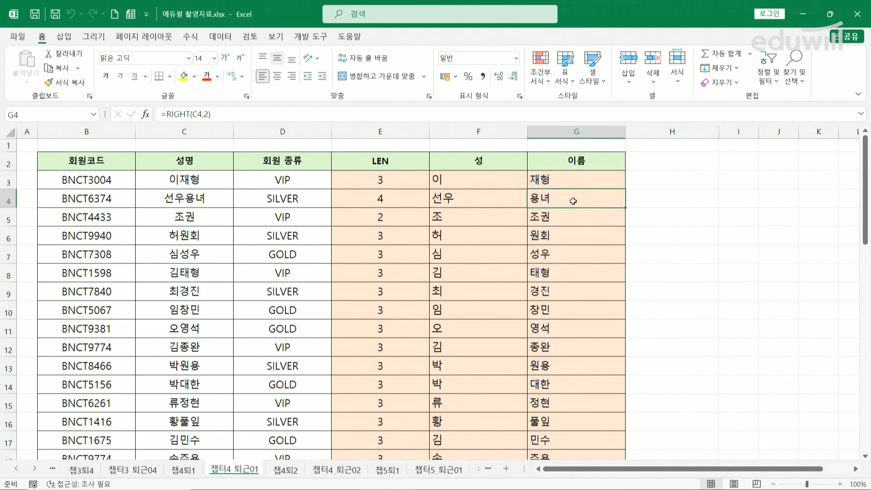
click(221, 220)
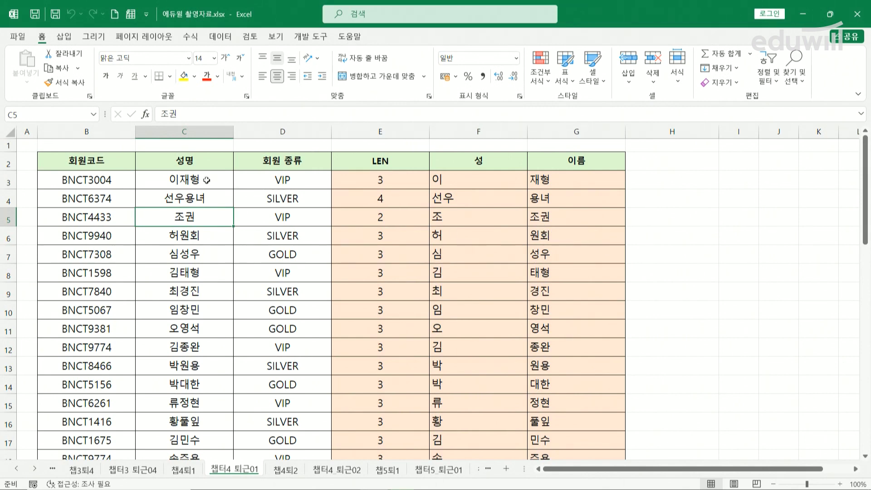
Step: Compare the lengths of the three-, four- and two-character names in C3, C4 and C5
scroll(210, 309, down, 2)
scroll(202, 295, up, 2)
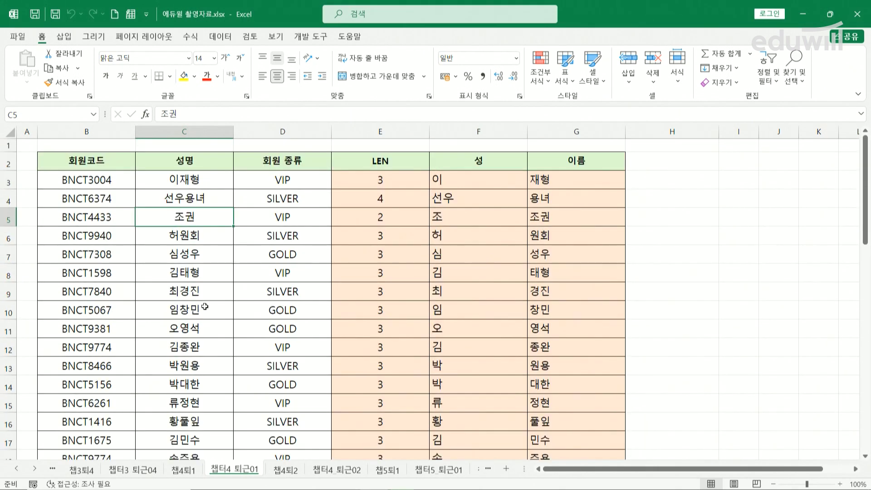
click(218, 180)
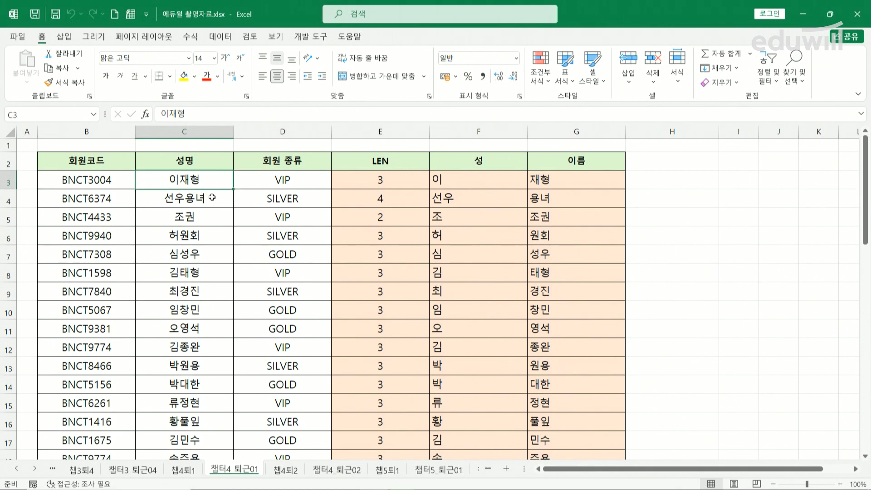
click(211, 197)
click(211, 216)
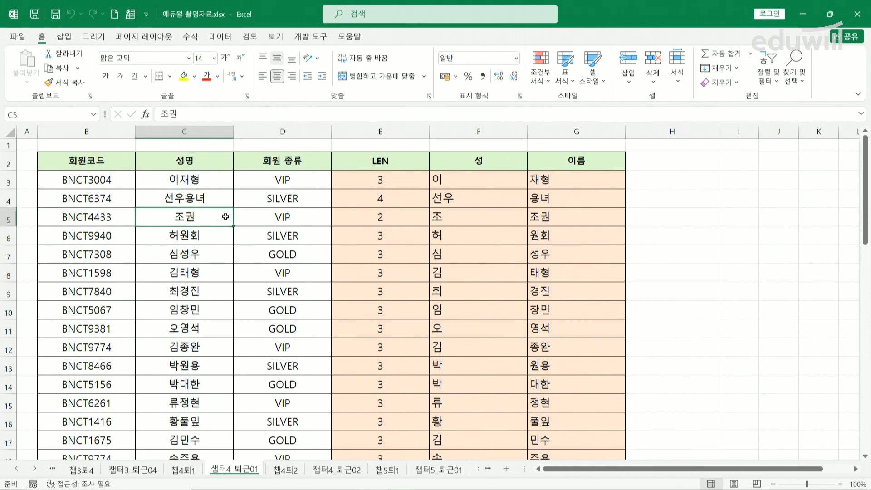
click(201, 180)
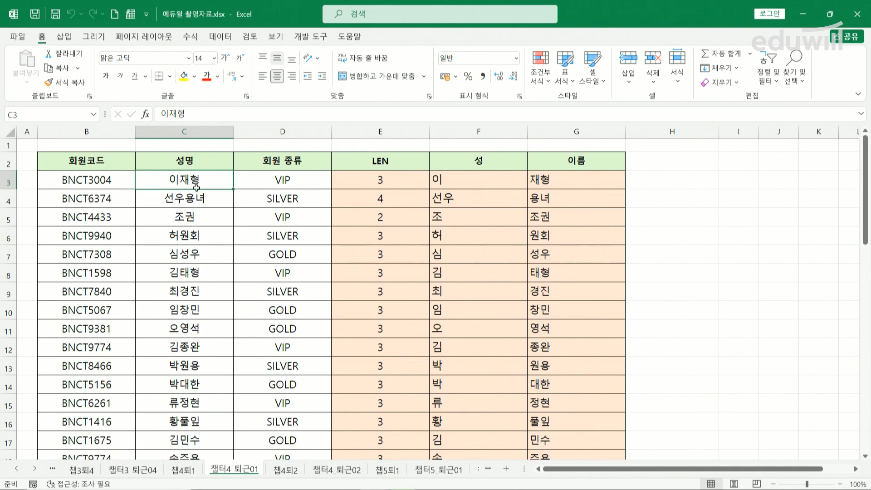
click(184, 202)
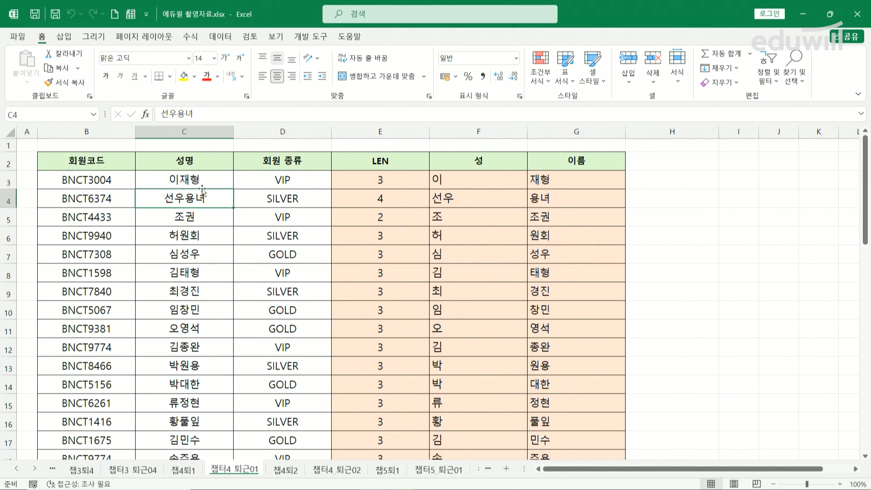
click(195, 217)
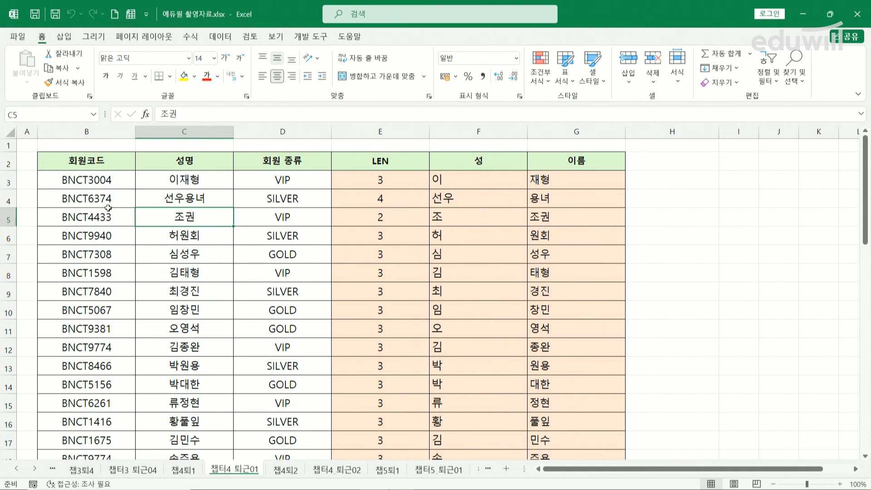
Step: Fill the two-character name in C5 with yellow and the names in C3:C4 with light orange
click(184, 77)
drag(193, 179, 196, 194)
click(196, 77)
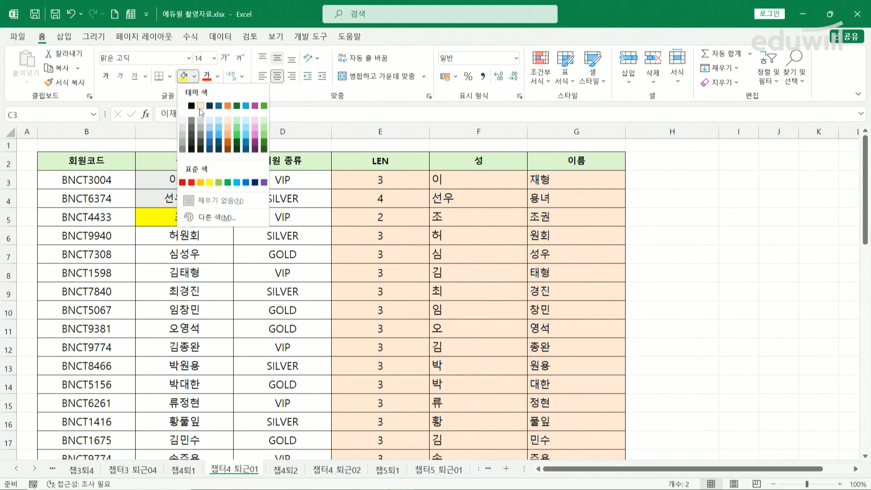
click(230, 108)
click(263, 263)
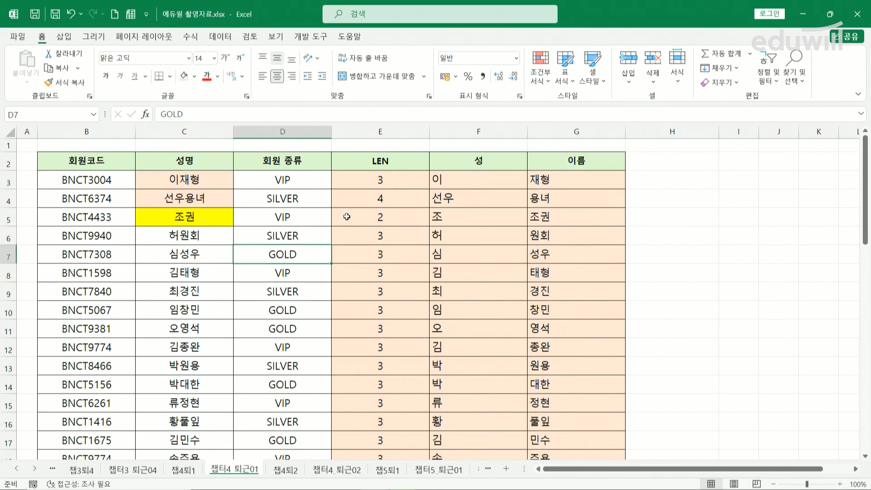
Step: Clear all existing formulas in the 이름 column from G3 down to the end of the table
click(547, 186)
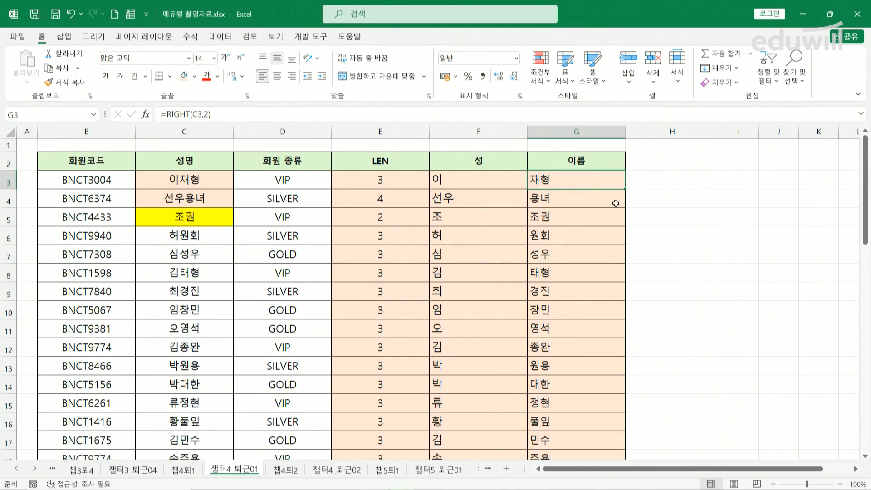
key(ctrl+shift+Down)
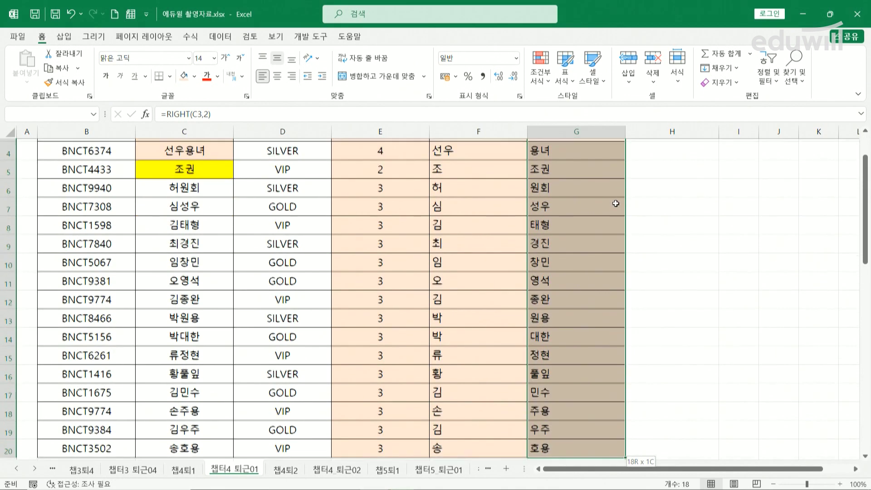
key(Delete)
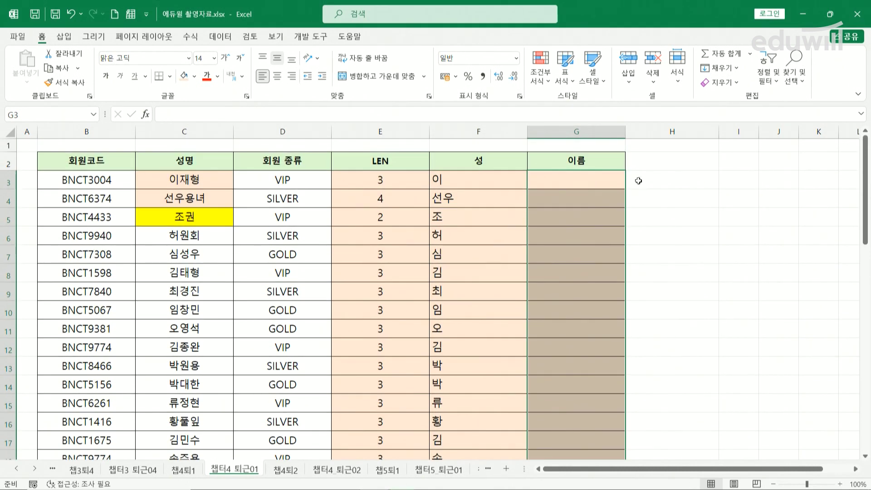
Step: Start an IF formula in G3 with the logical test LEN(C3)=2
click(579, 178)
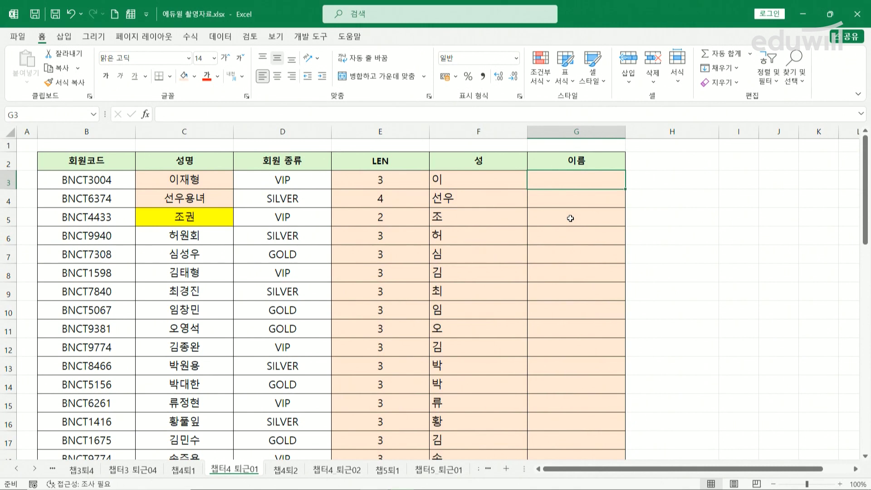
text(=IF()
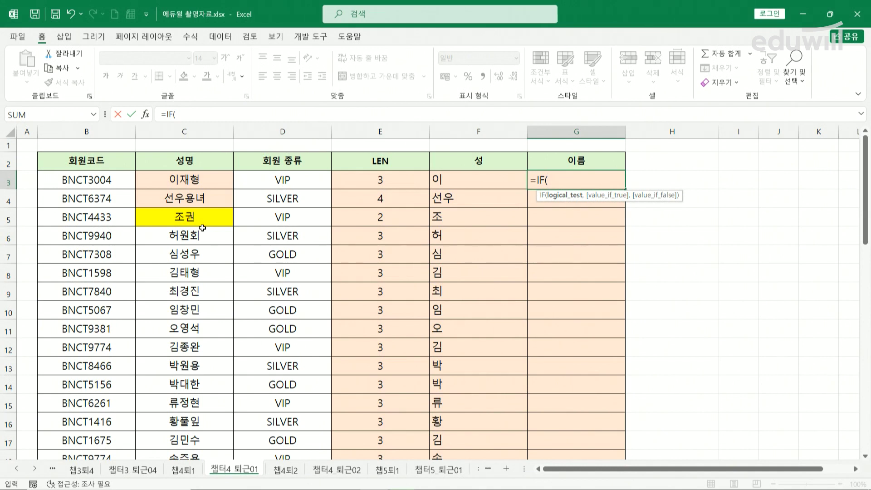
text(LEN()
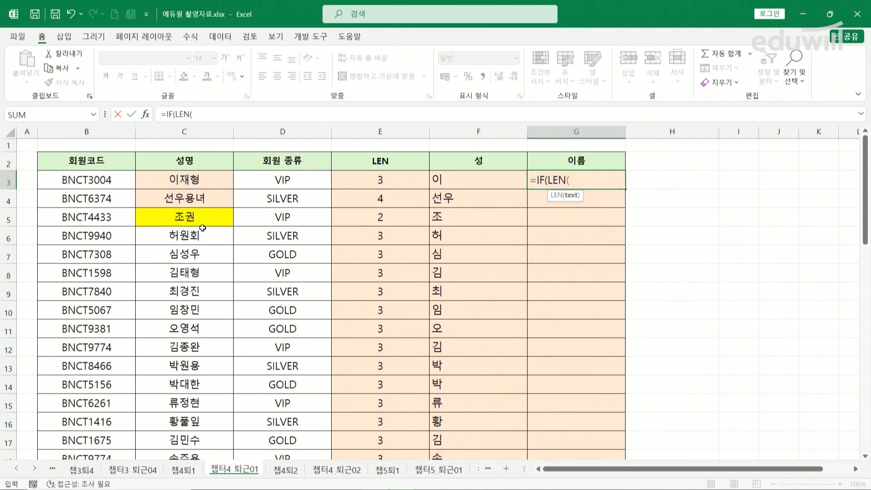
click(185, 179)
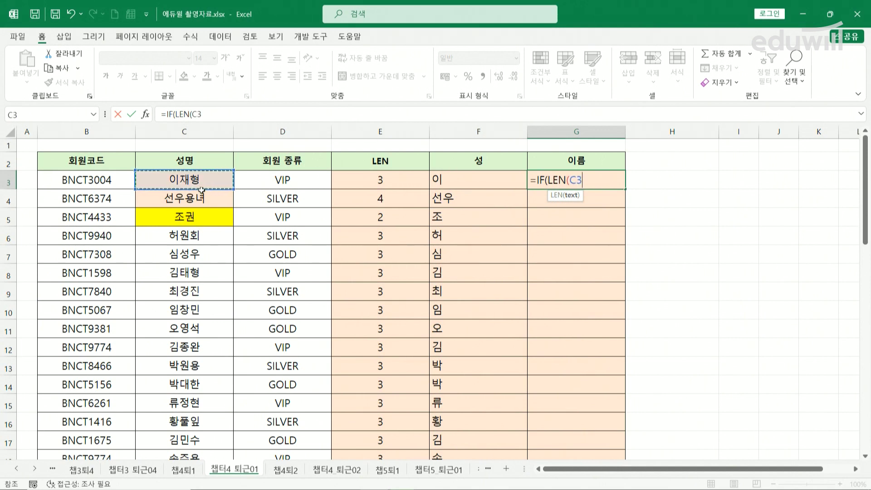
text()=2)
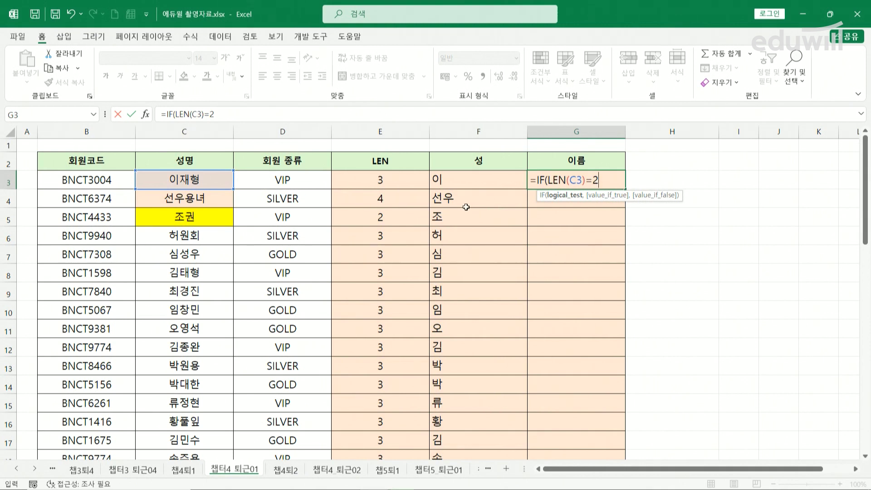
text(,)
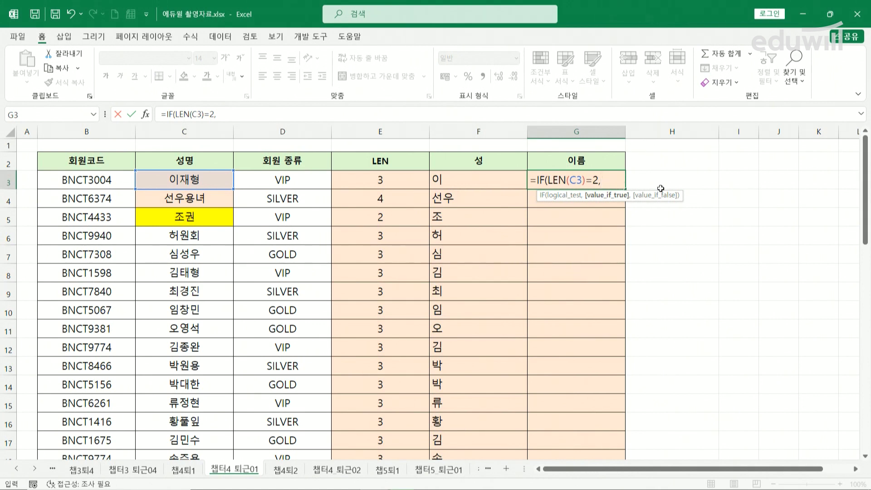
Step: Add RIGHT(C3,1) as the value if true in the G3 IF formula
text(right)
key(Tab)
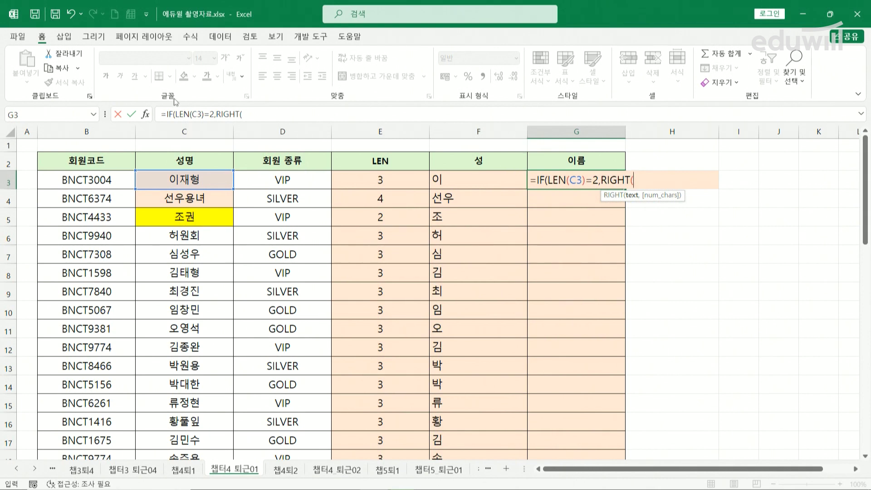
click(180, 176)
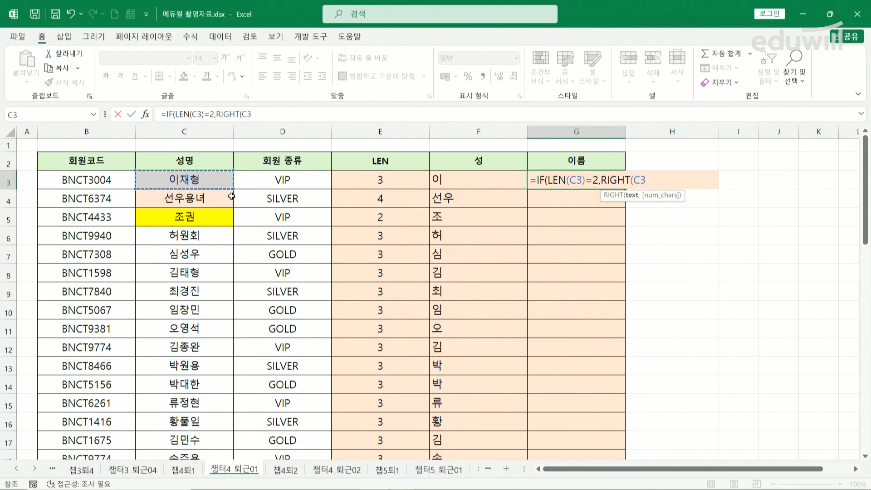
text(,1))
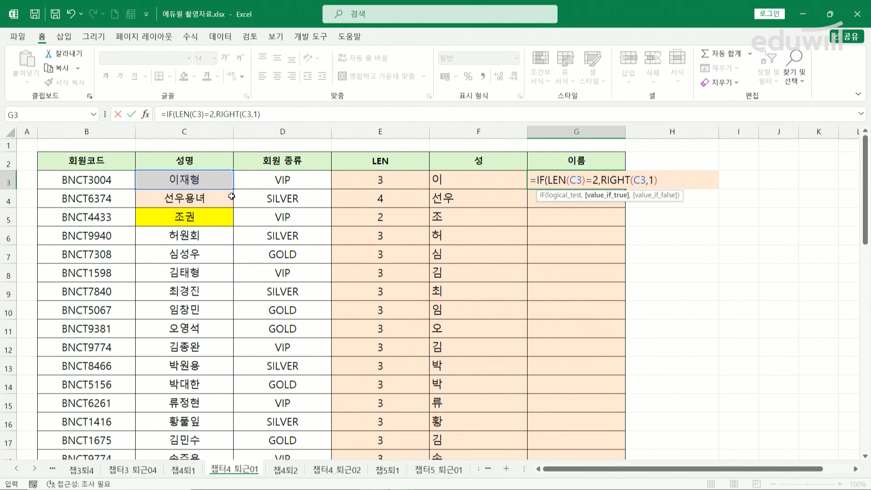
text(,)
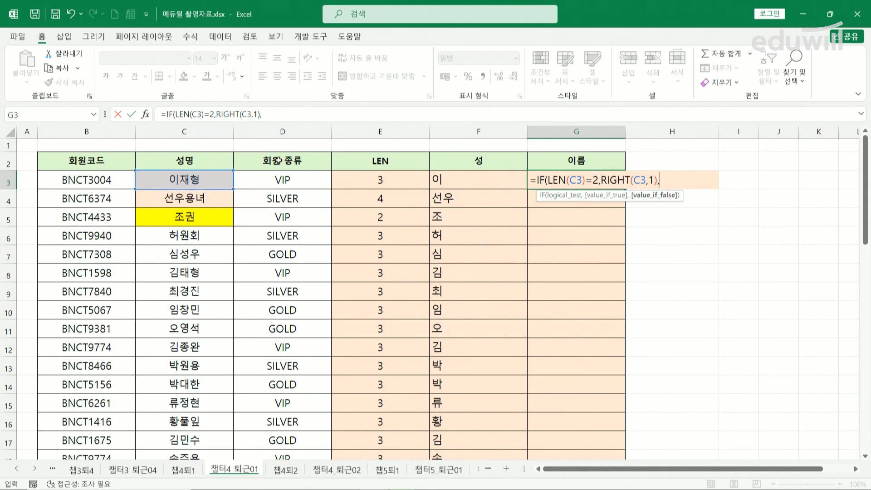
Step: Complete the G3 IF formula with RIGHT(C3,2) as the value if false and enter it
text(right)
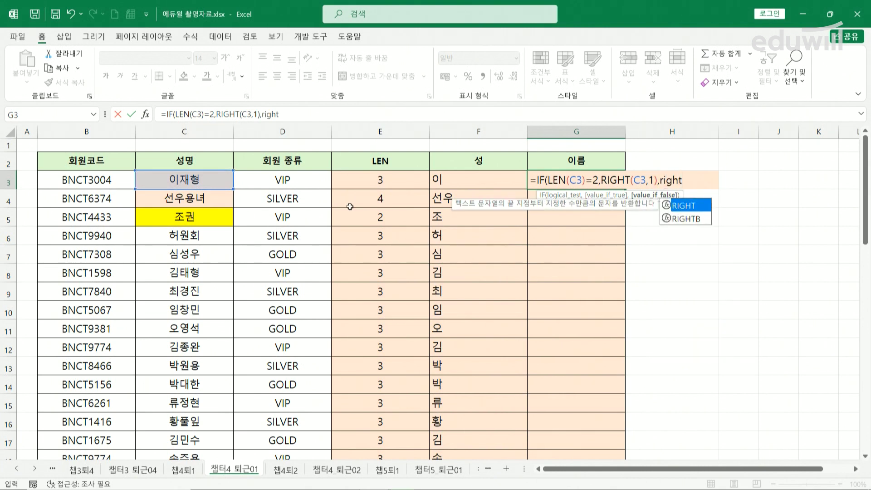
key(Tab)
click(187, 179)
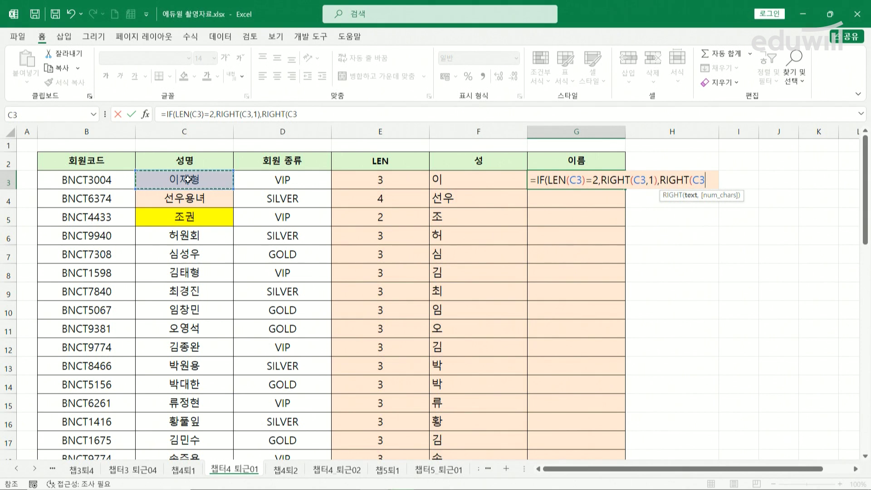
text(,2))
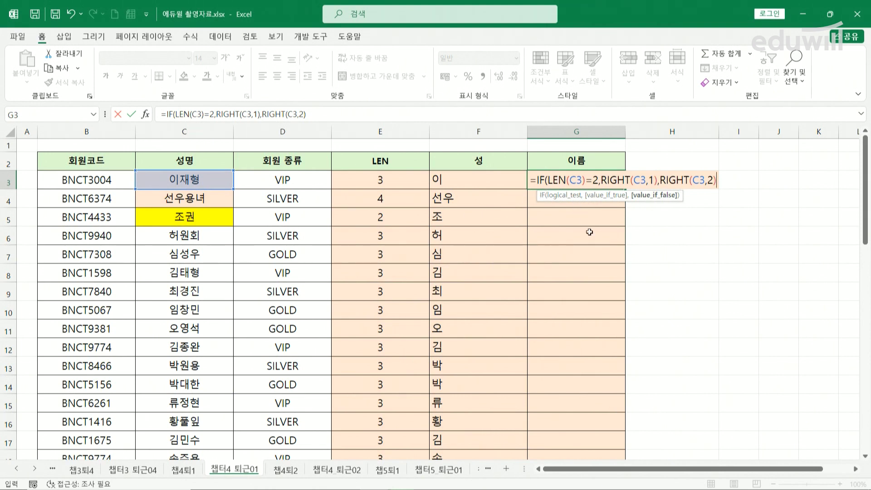
text())
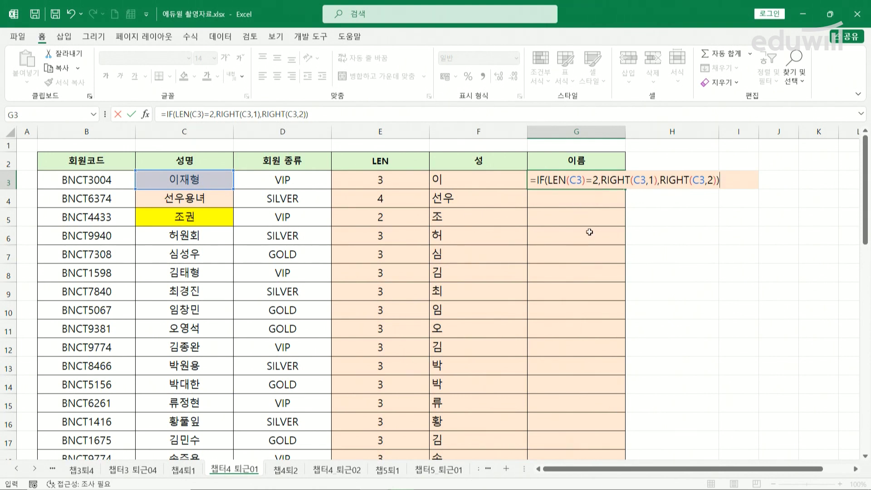
key(Return)
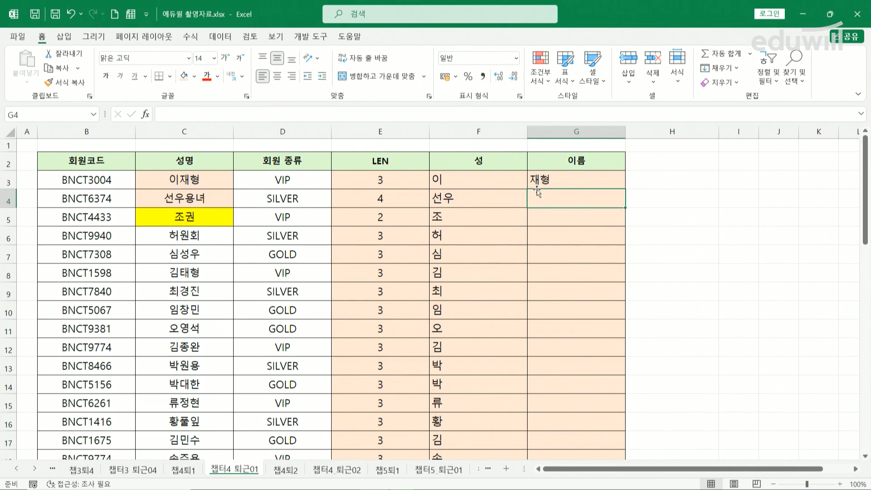
Step: Copy the G3 formula down the 이름 column through G20
click(568, 181)
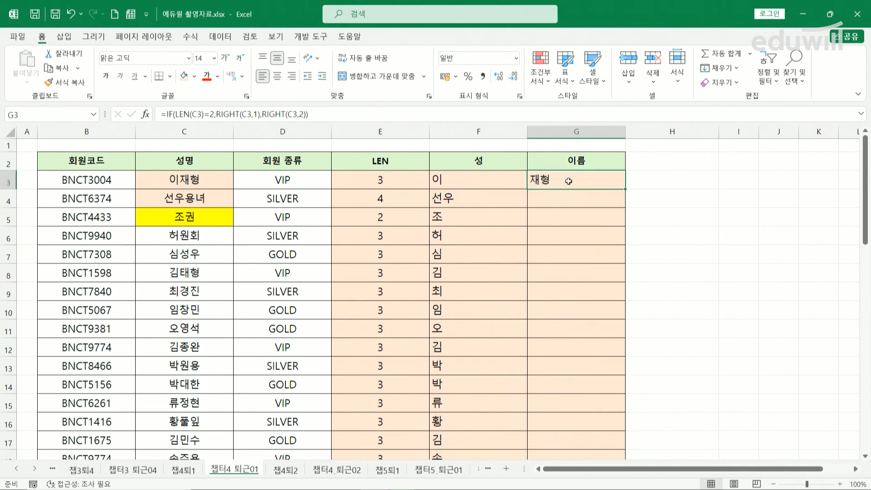
drag(569, 181, 570, 204)
scroll(570, 204, up, 1)
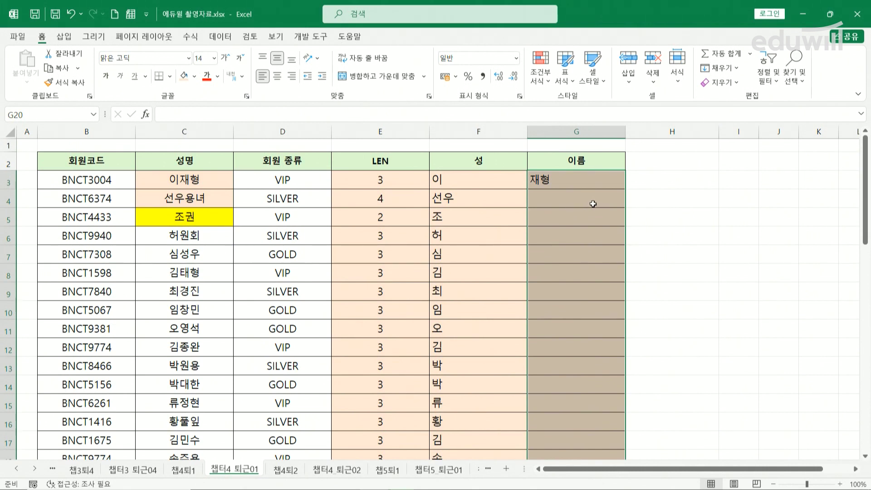
key(ctrl+v)
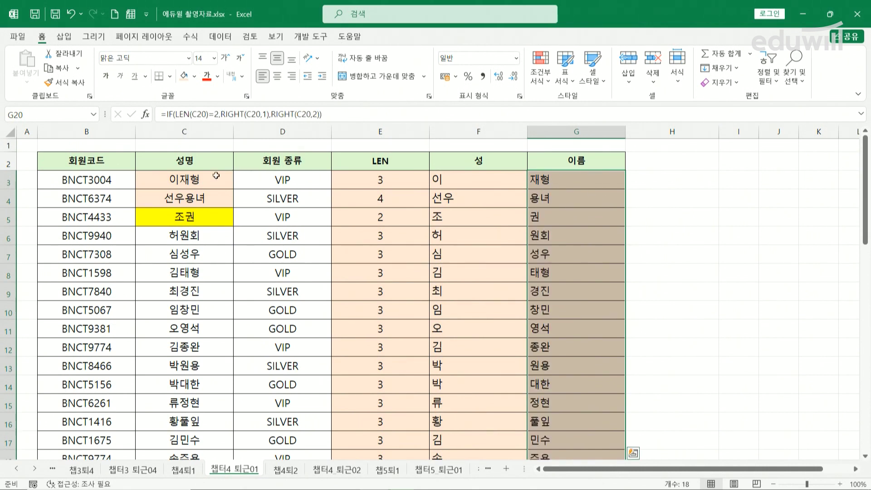
Step: Check the extracted first names in G3:G5 against the full names in column C, and review the formula results down to G20
click(540, 178)
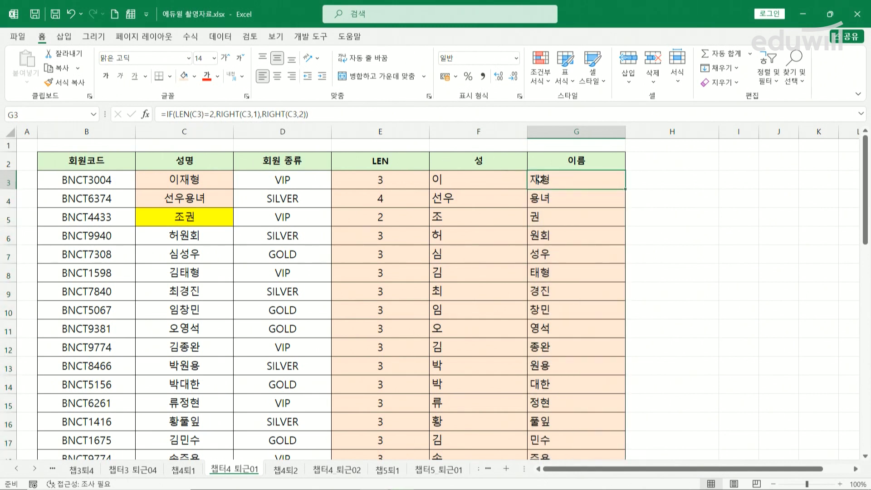
click(207, 195)
click(542, 201)
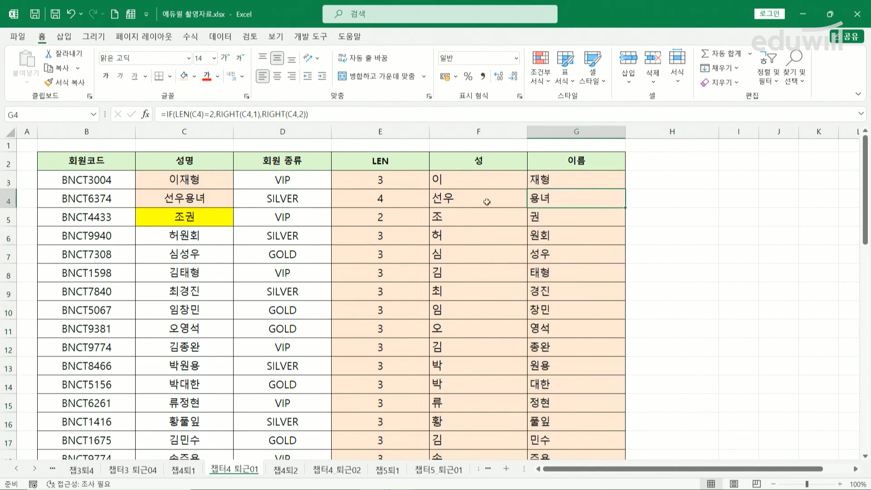
click(196, 214)
click(532, 216)
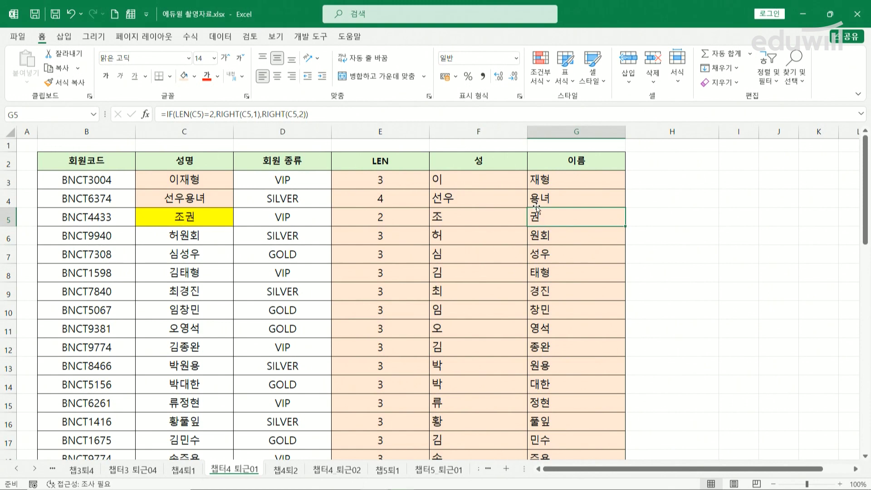
drag(555, 181, 623, 436)
drag(563, 483, 564, 457)
scroll(554, 394, up, 2)
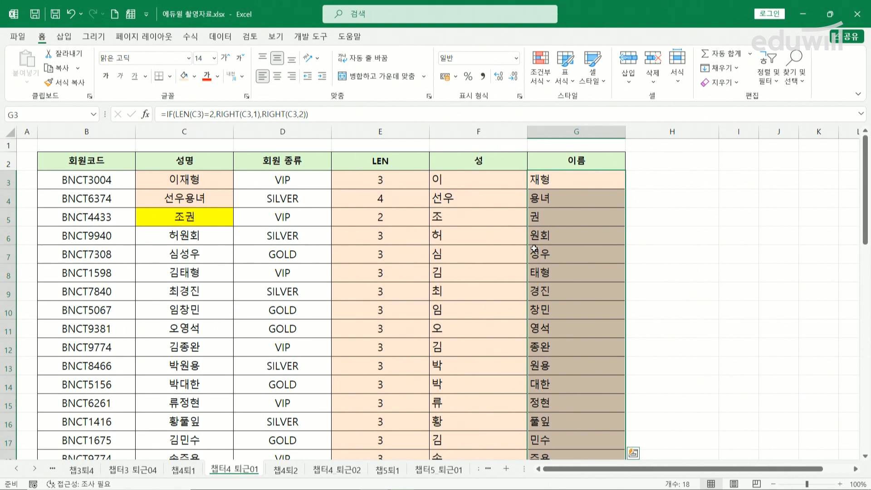
click(568, 176)
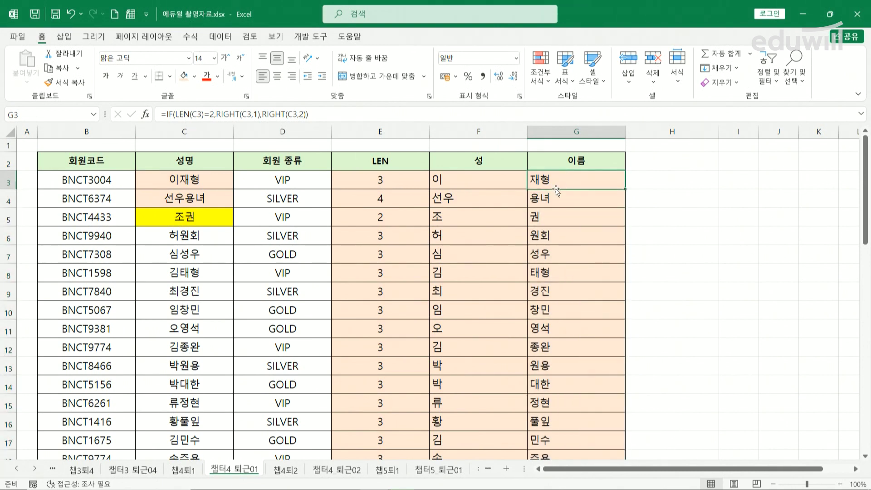